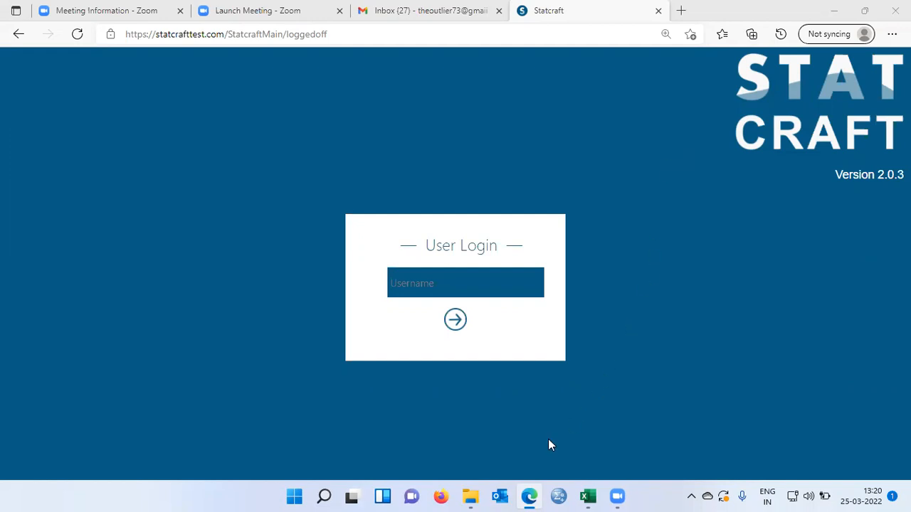
Open the Employee data v1 CSV file from the R sample files folder in Excel.
mouse_move(470, 496)
left_click(474, 440)
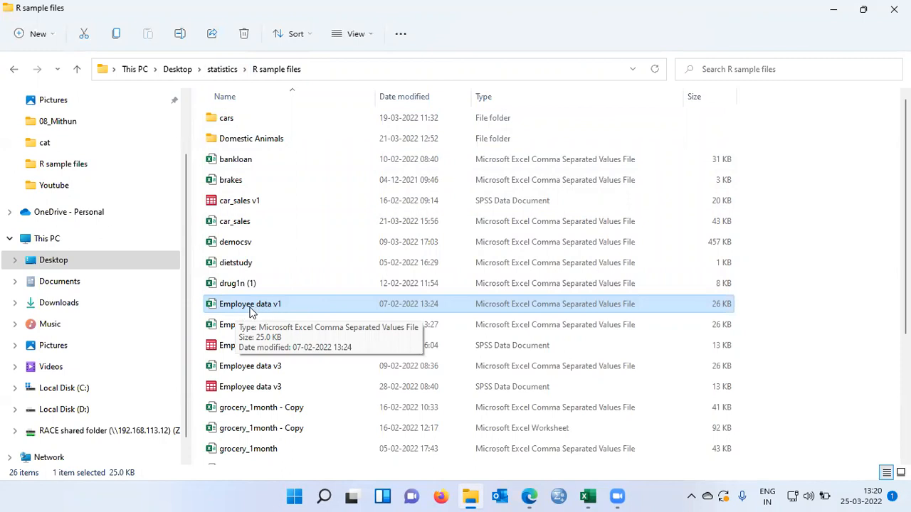
mouse_move(588, 496)
left_click(586, 456)
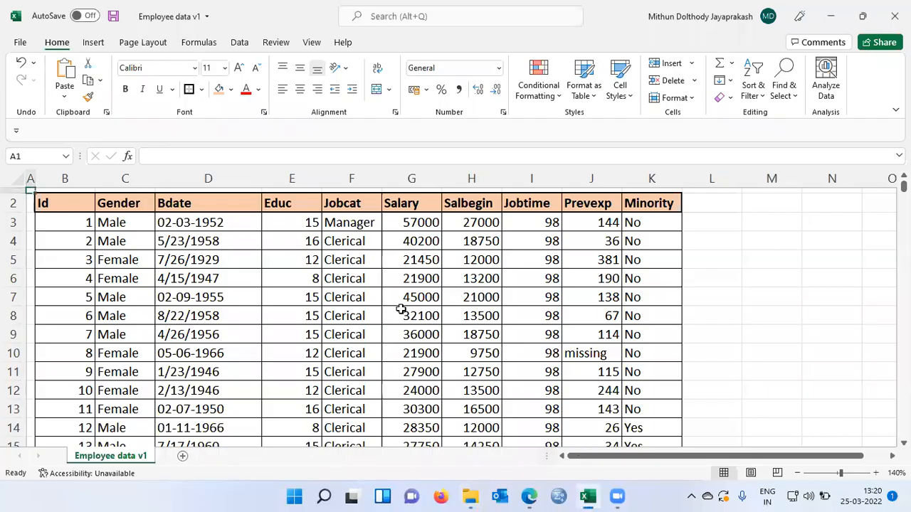
Examine the column headers of the employee dataset, from Id through Minority.
left_click(75, 205)
left_click(147, 204)
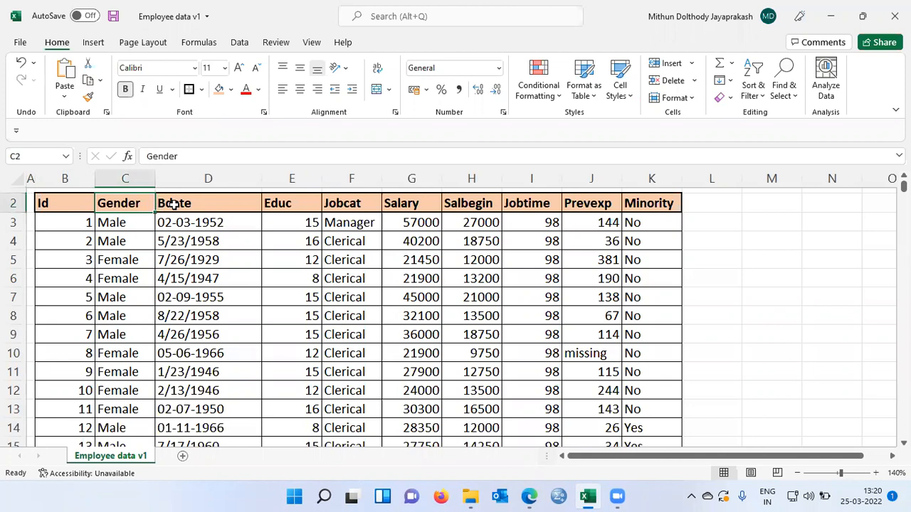
left_click(176, 205)
left_click(277, 206)
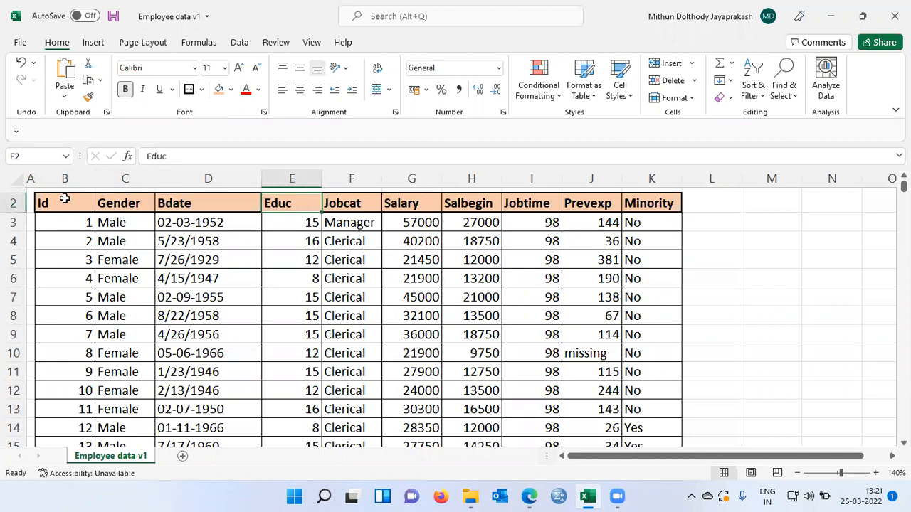
key("Right")
key("Right")
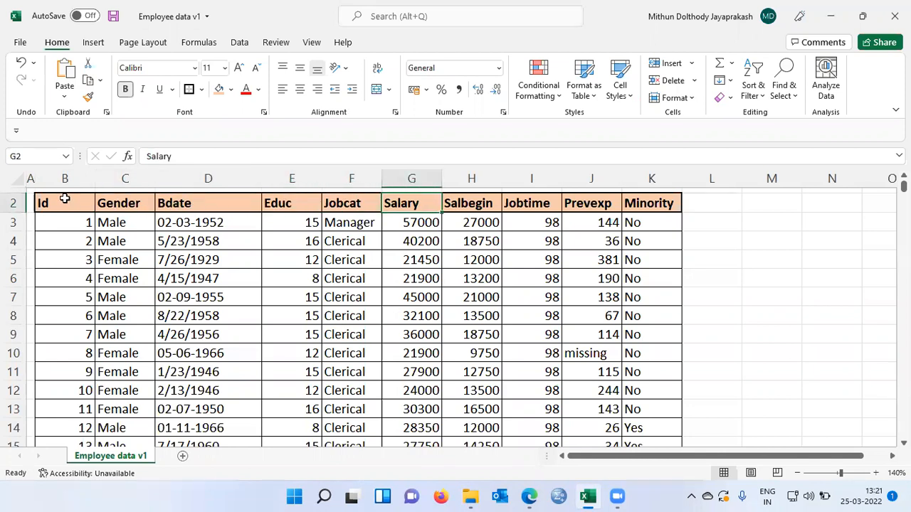
key("Right")
key("Right")
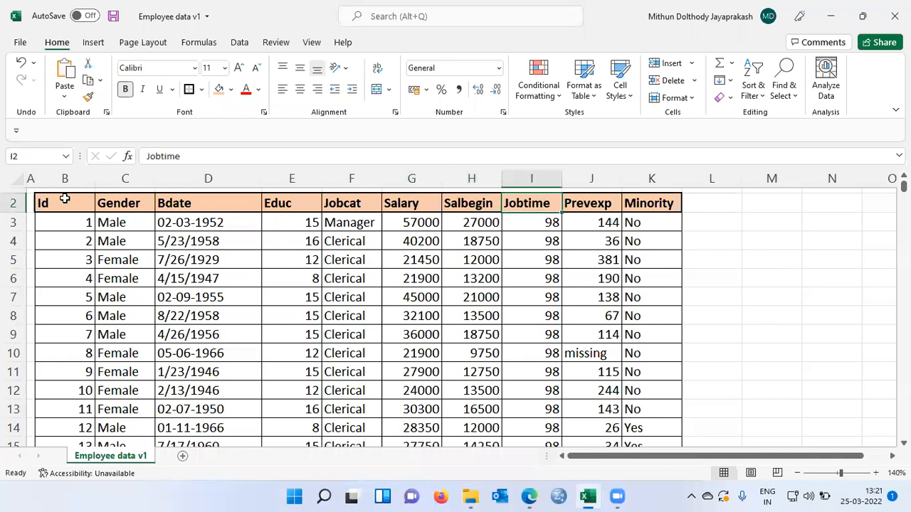
key("Right")
key("Right")
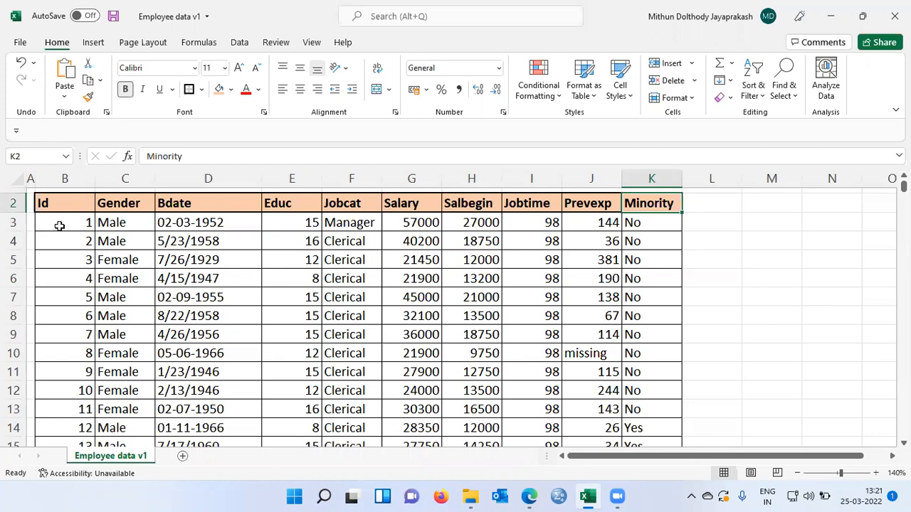
Examine the first employee record across all columns, then check the last data row and return to the top.
left_click(57, 223)
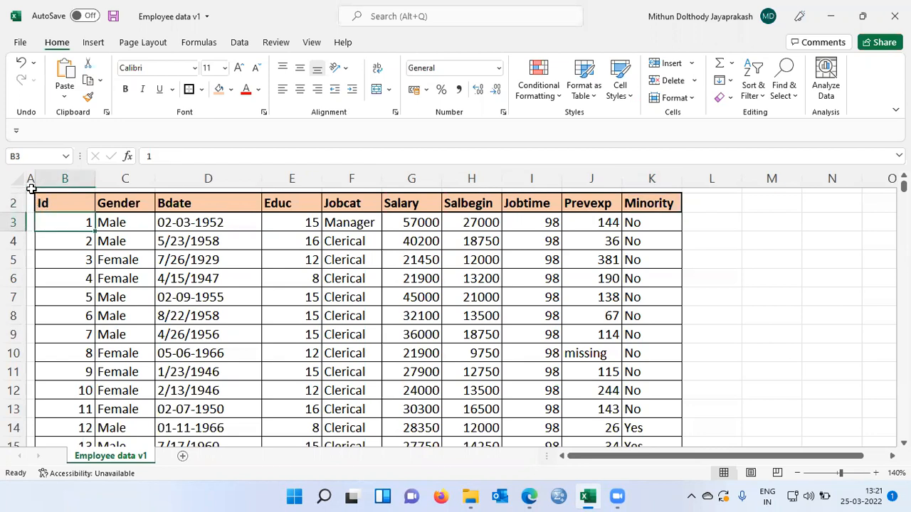
key("Right")
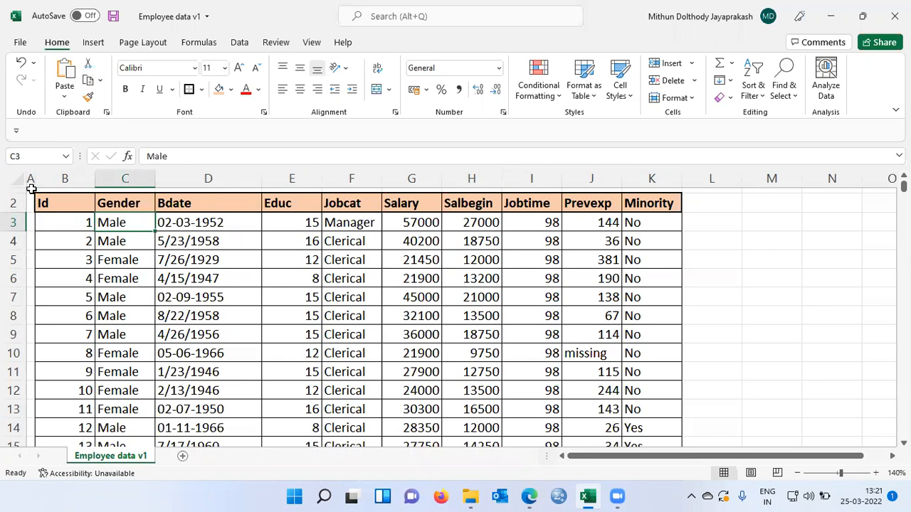
key("Right")
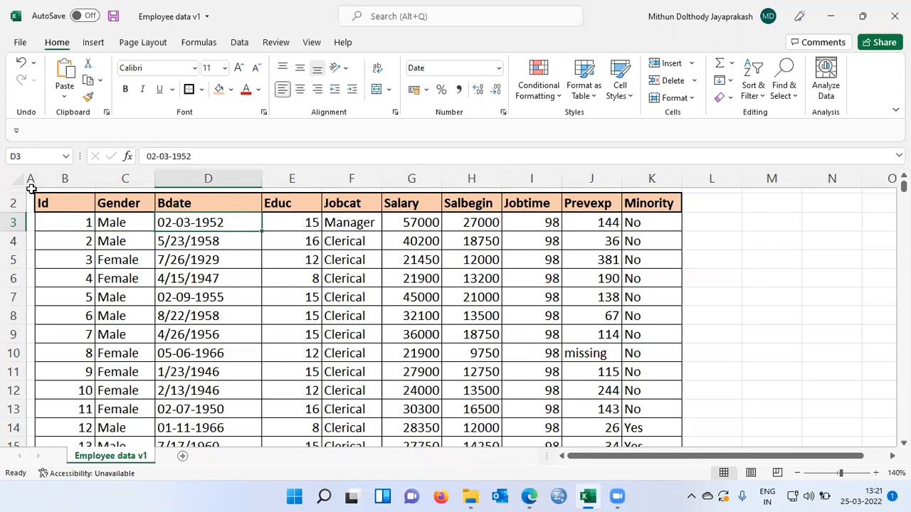
key("Right")
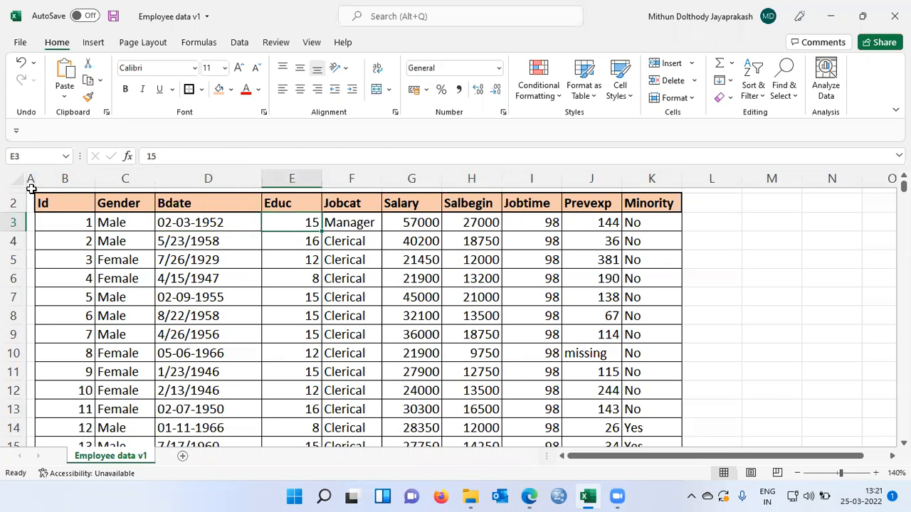
key("Right")
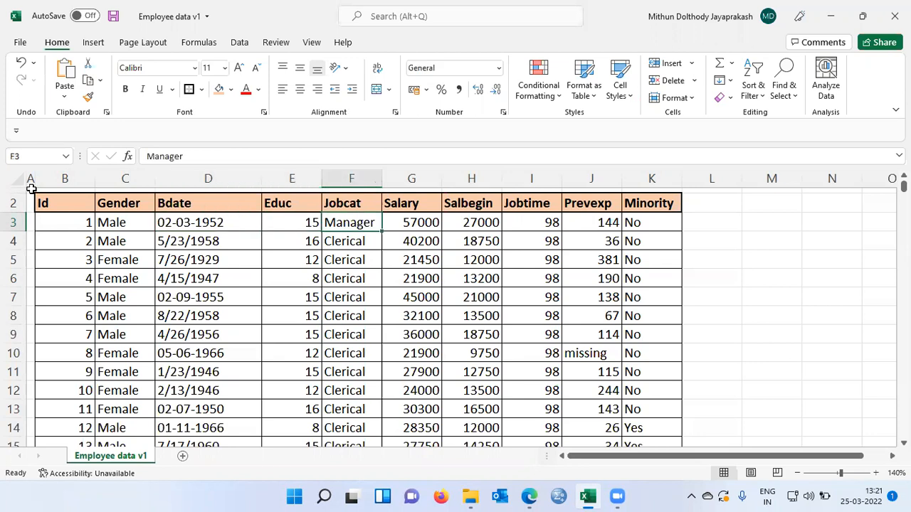
key("Right")
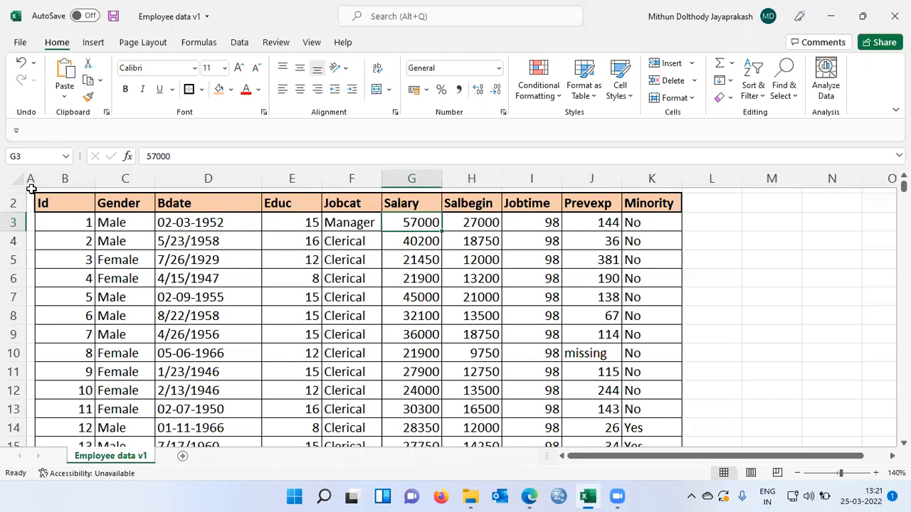
key("Right")
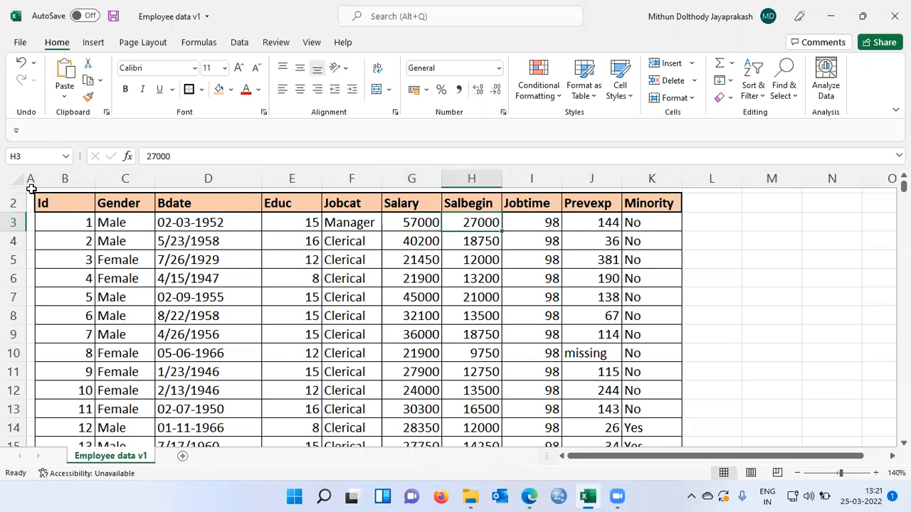
key("Right")
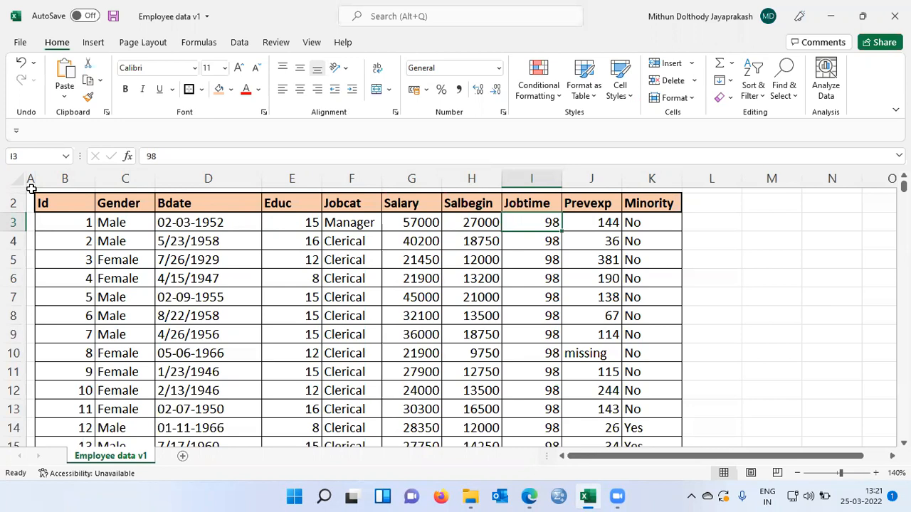
key("Right")
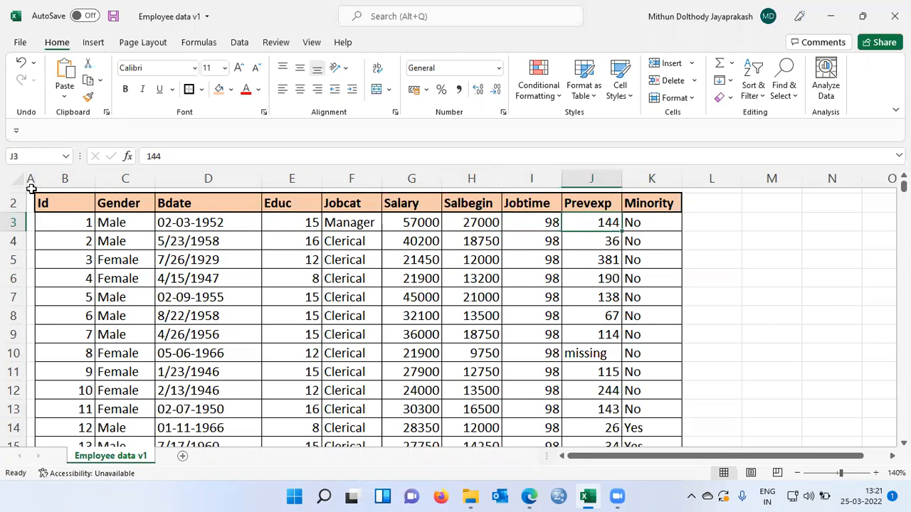
key("Right")
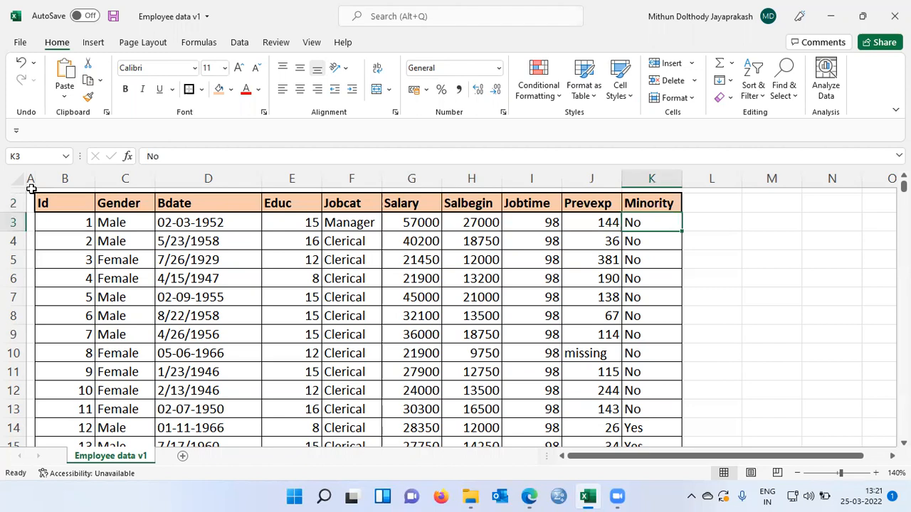
key("ctrl+Down")
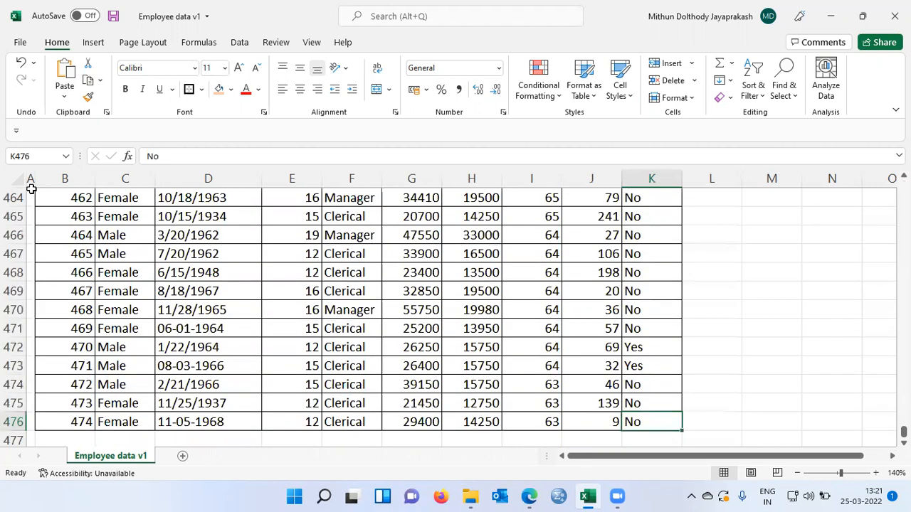
key("ctrl+Left")
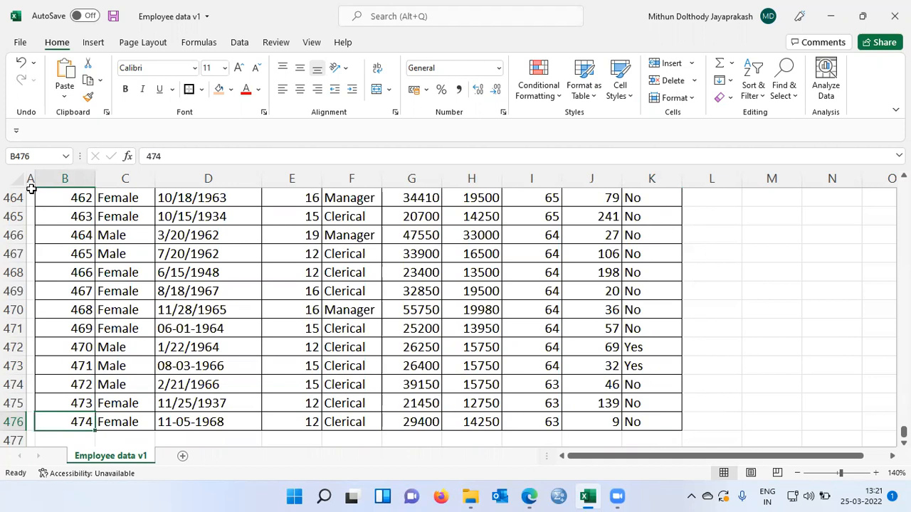
key("ctrl+Up")
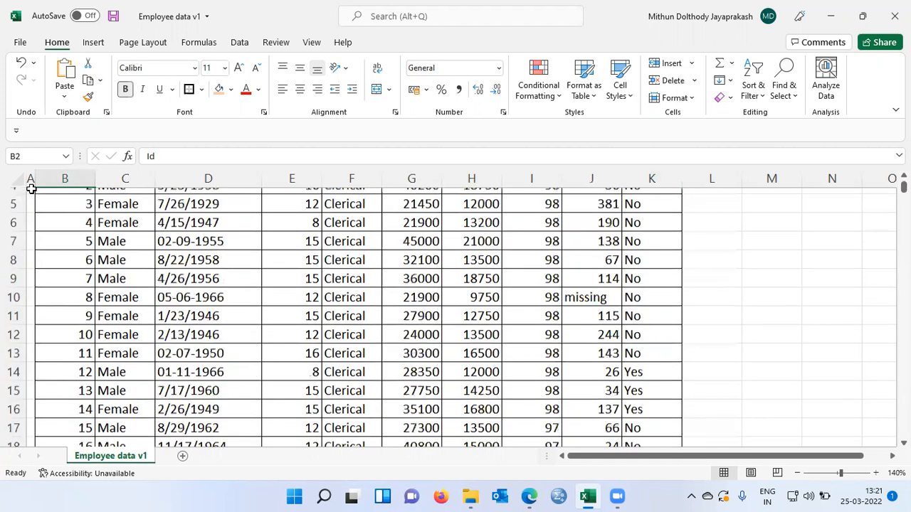
key("ctrl+Up")
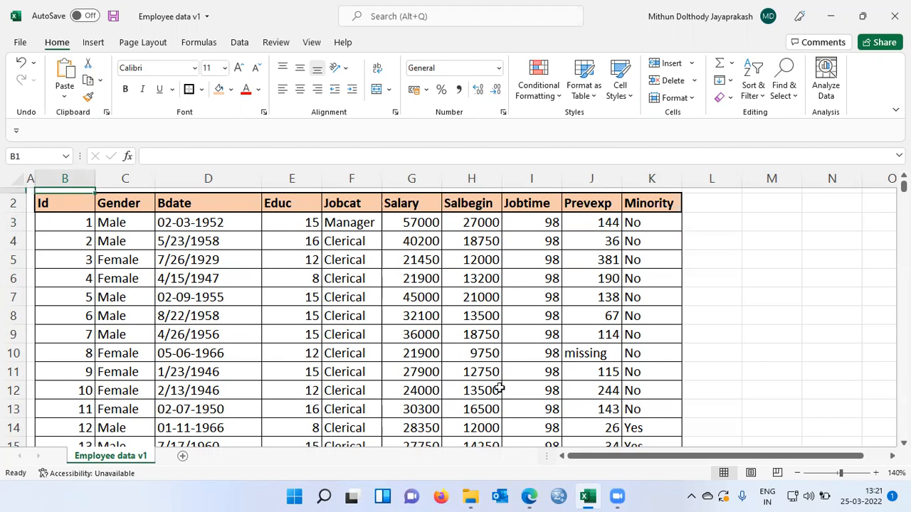
Switch to the Statcraft login page in the browser and submit the account username.
mouse_move(529, 496)
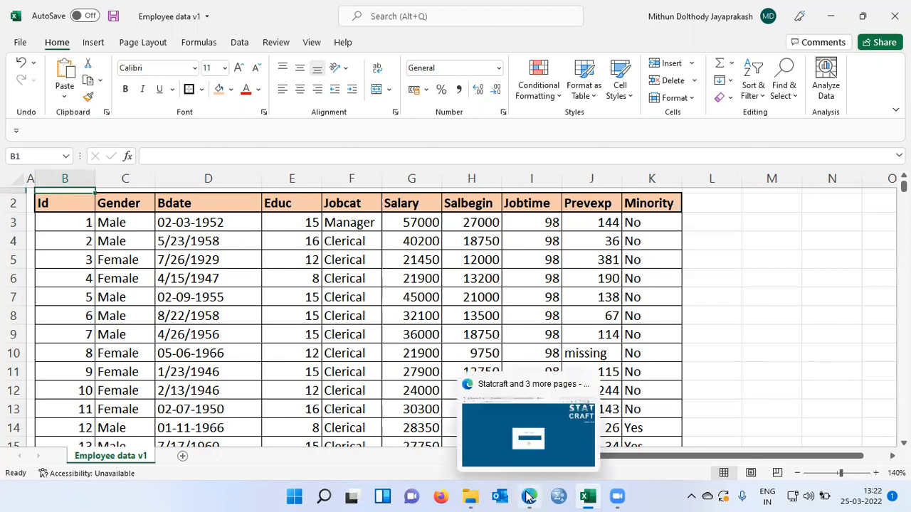
left_click(501, 445)
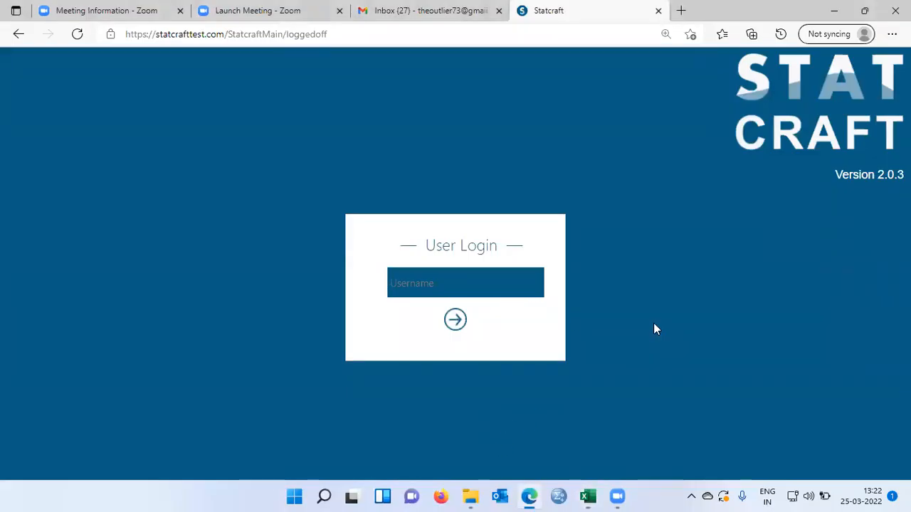
type("mithun")
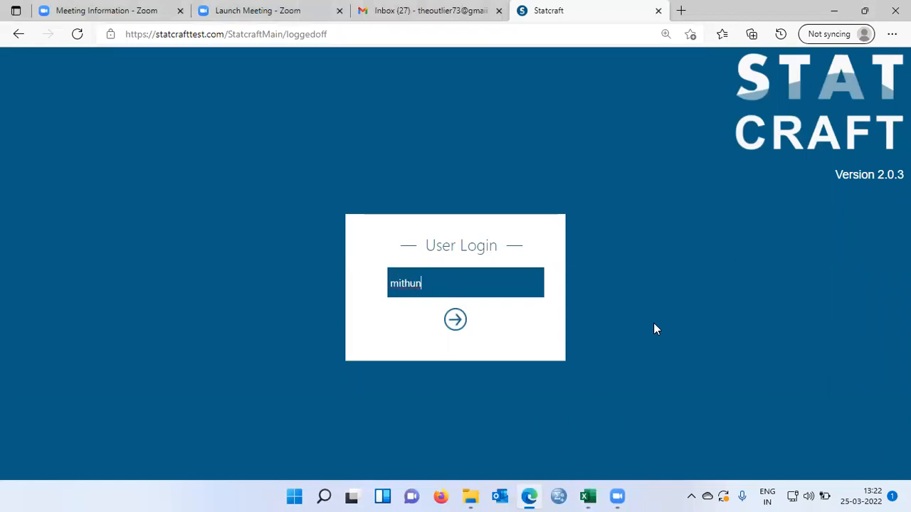
key("Return")
Enter the account password and log in to Statcraft.
left_click(430, 277)
type("****")
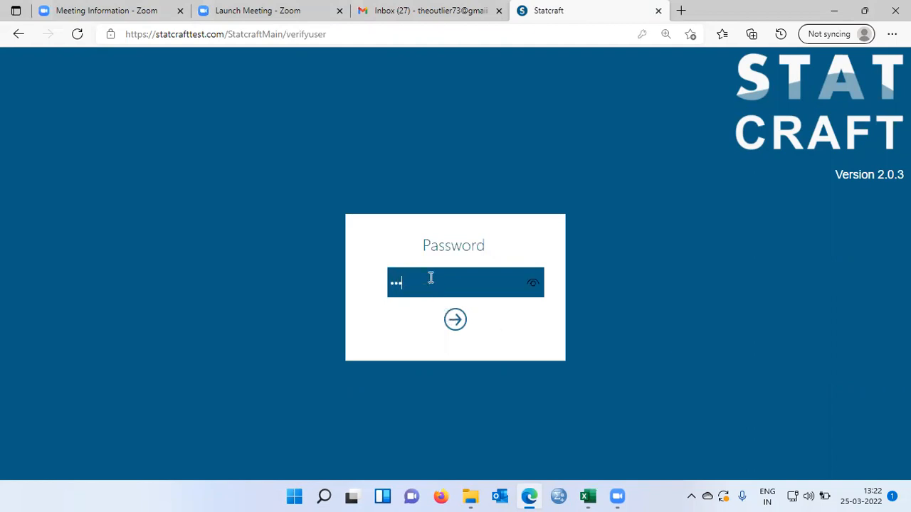
type("****")
left_click(456, 322)
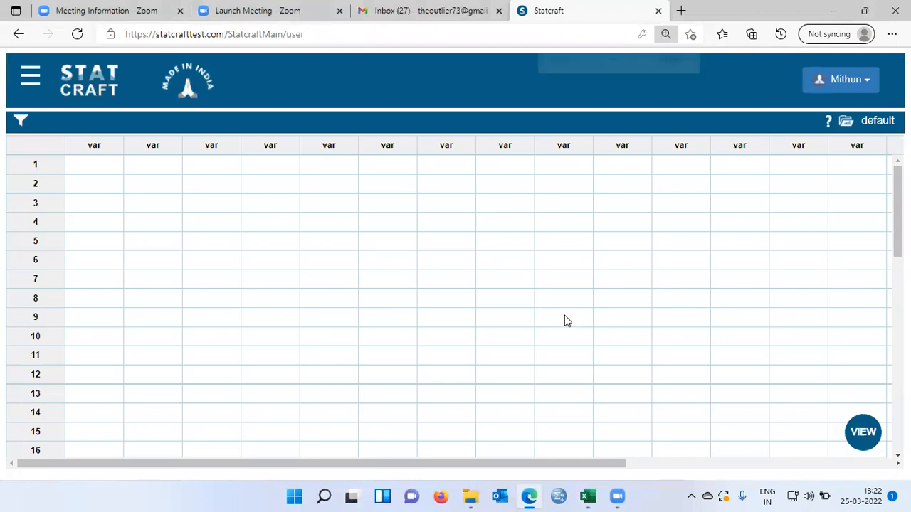
Open the Import form from the Data section of the main menu.
key("ctrl+plus")
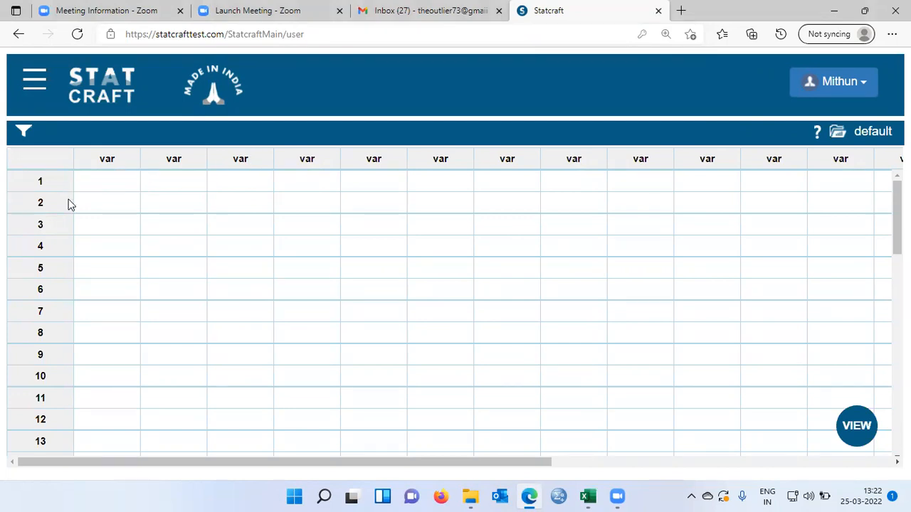
left_click(34, 81)
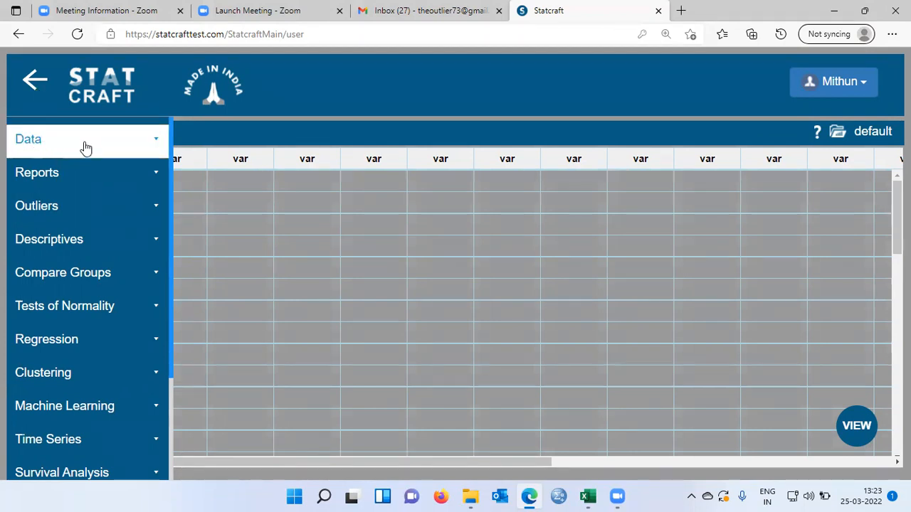
left_click(155, 147)
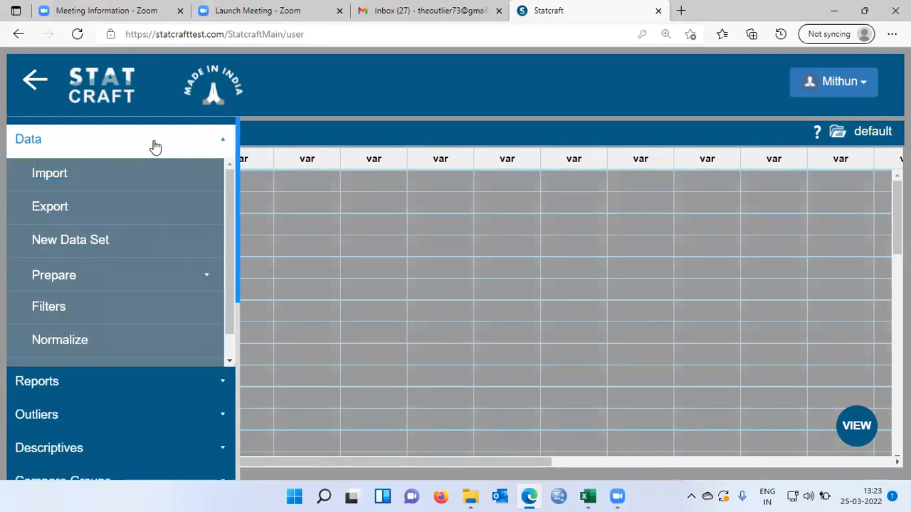
left_click(73, 180)
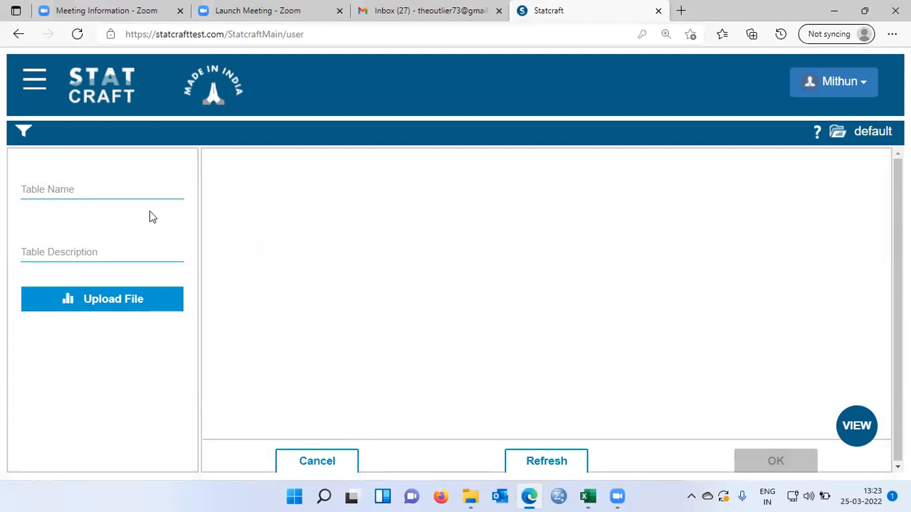
Name the new table employeedatav1 and set its description to employee data.
left_click(84, 190)
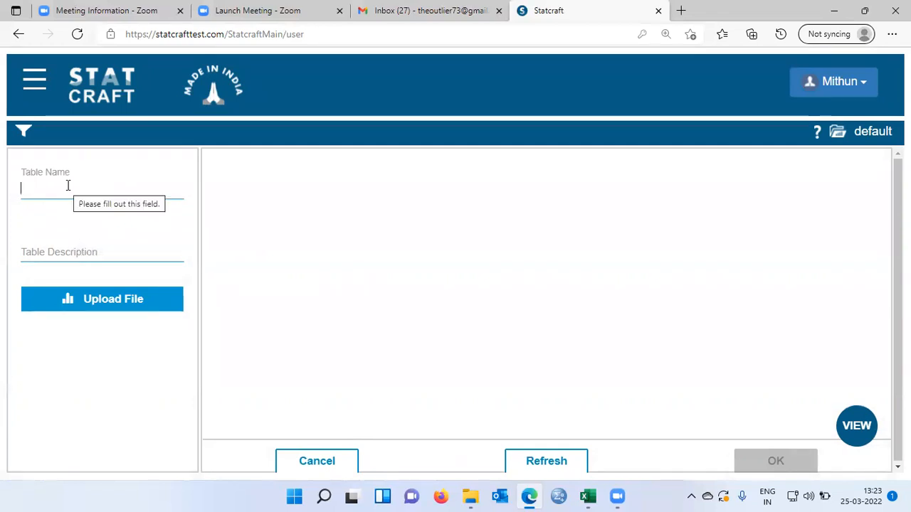
type("employee")
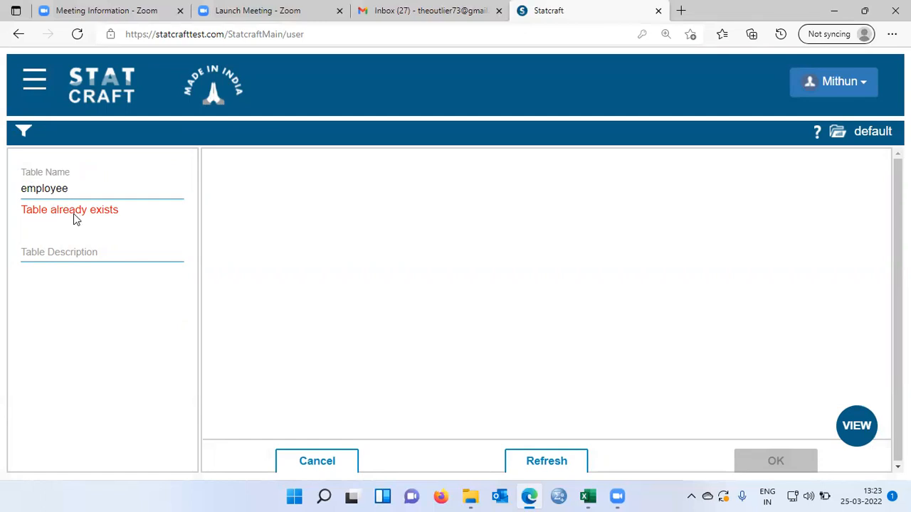
type("data")
type("v1")
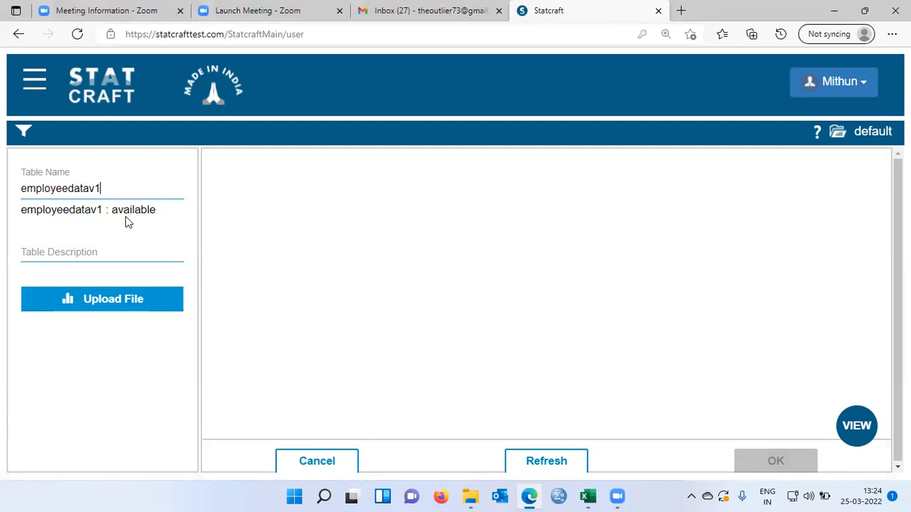
left_click(85, 252)
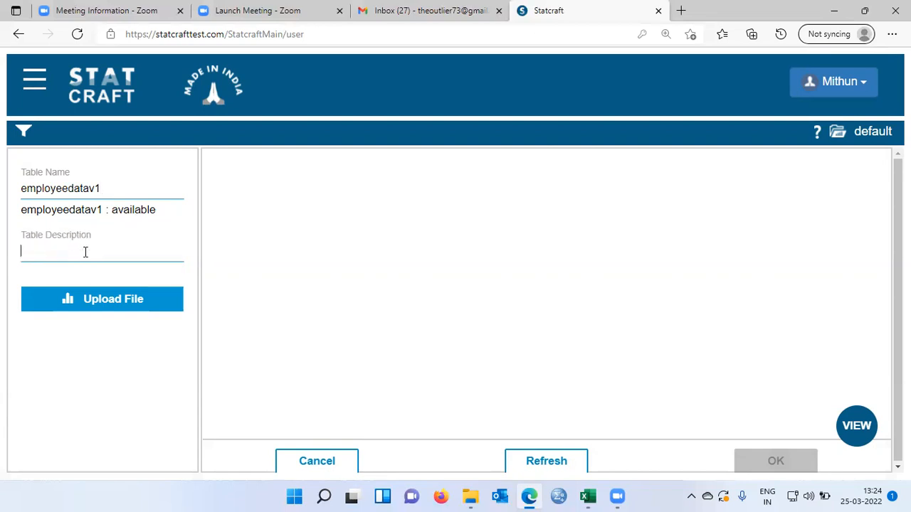
type("employee data")
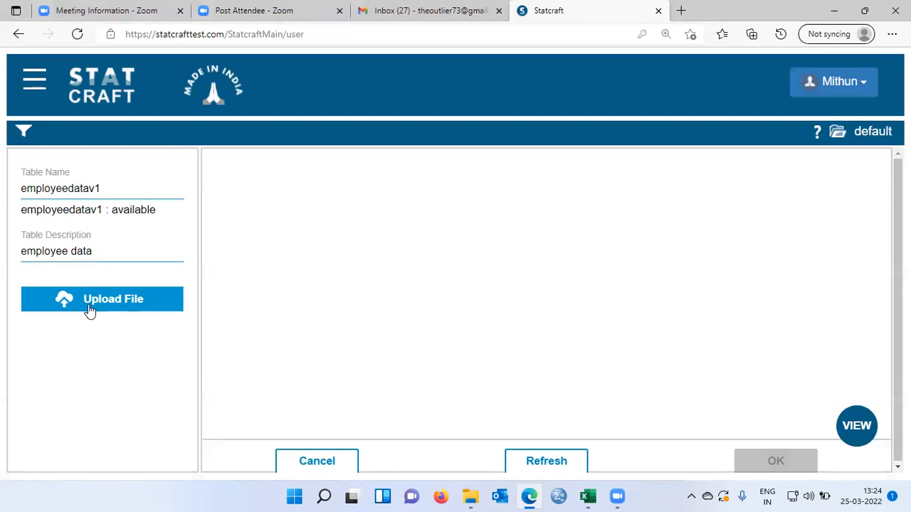
Upload the Employee data v1 file from the statistics > R sample files folder on the Desktop.
left_click(158, 306)
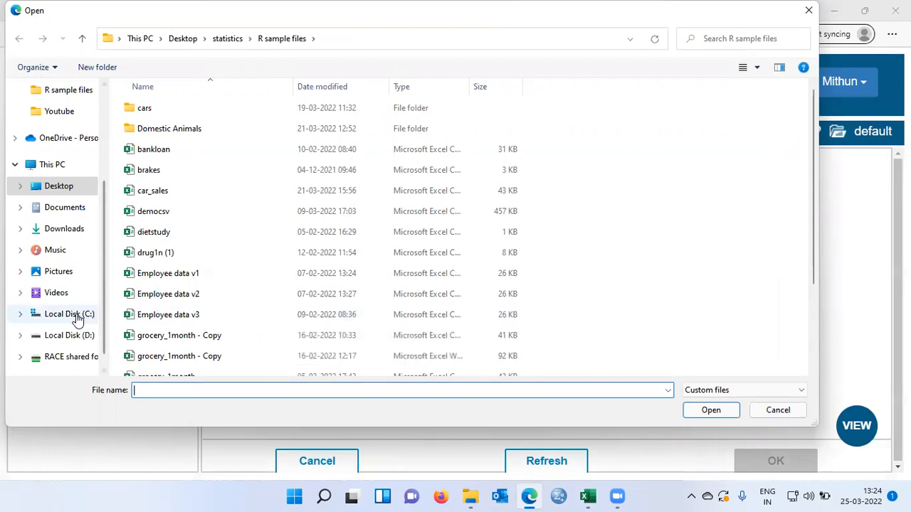
left_click(78, 318)
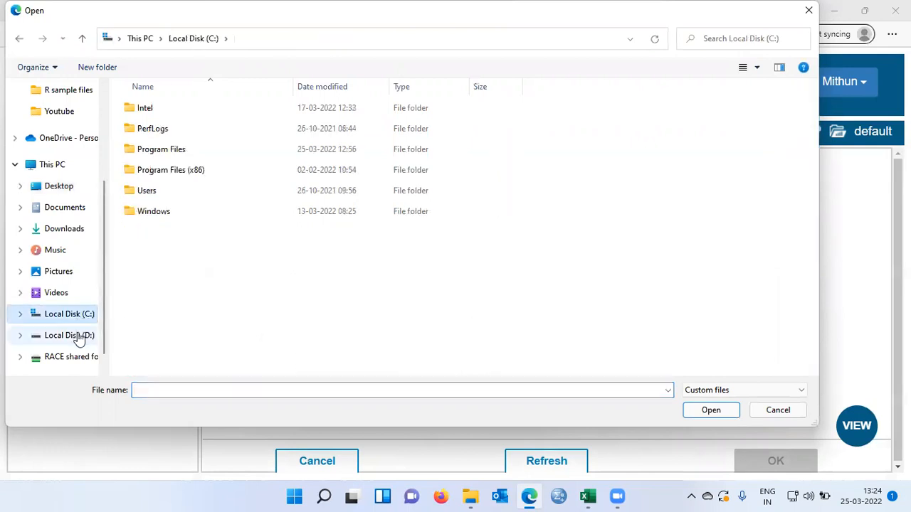
left_click(74, 334)
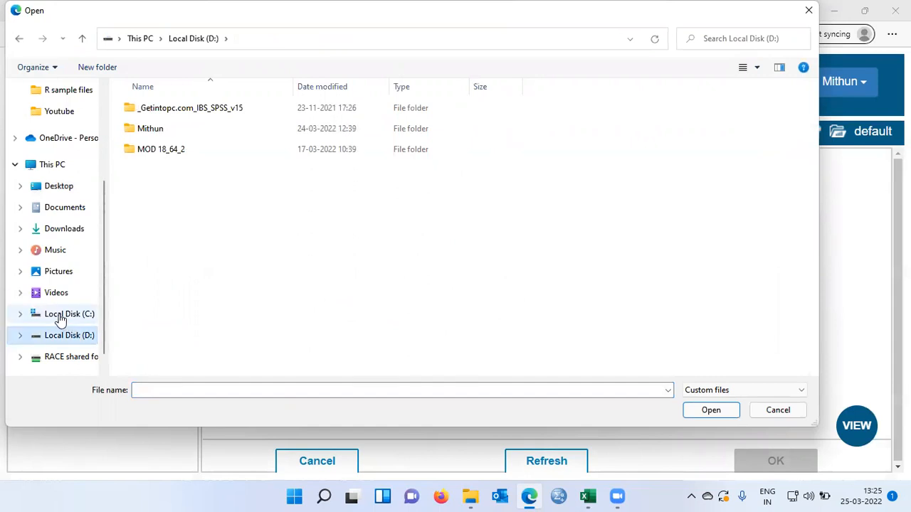
left_click(49, 191)
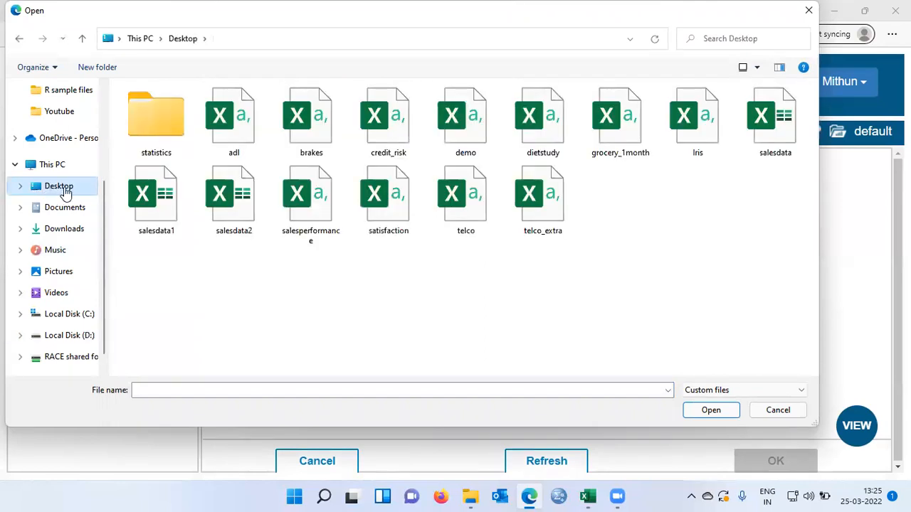
double_click(160, 121)
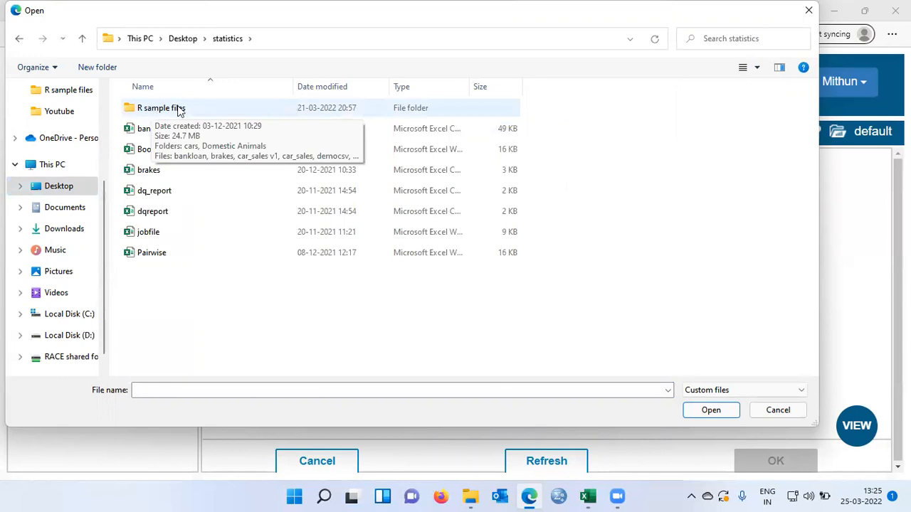
double_click(179, 111)
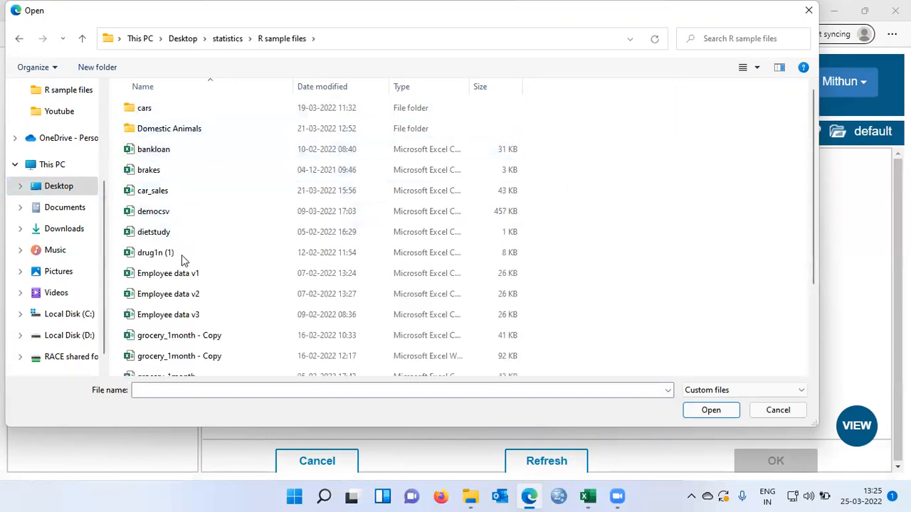
left_click(162, 281)
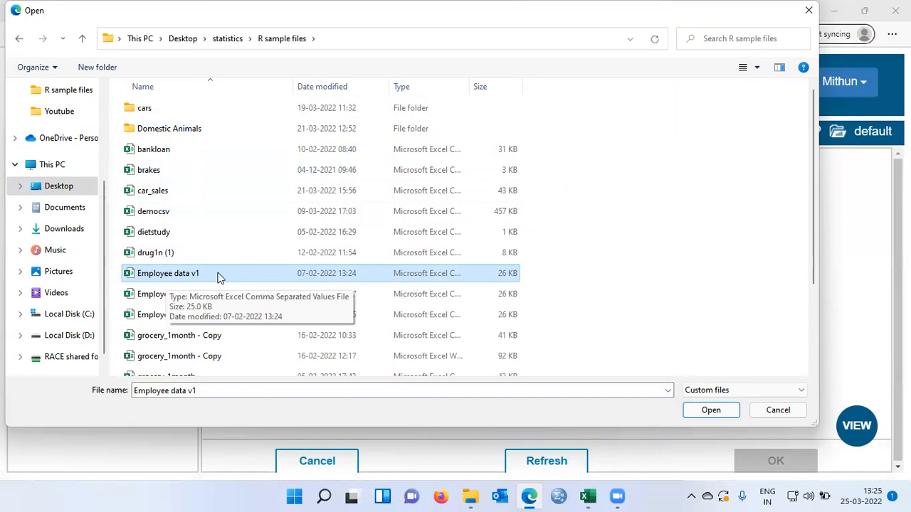
left_click(711, 411)
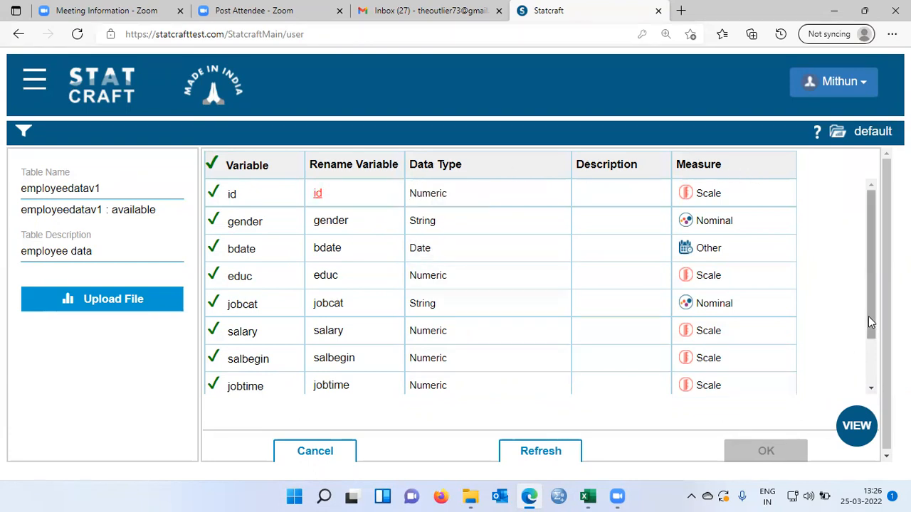
Rename the id variable to emplid in the import's variable list.
scroll(870, 316, "down", 1)
scroll(869, 335, "down", 3)
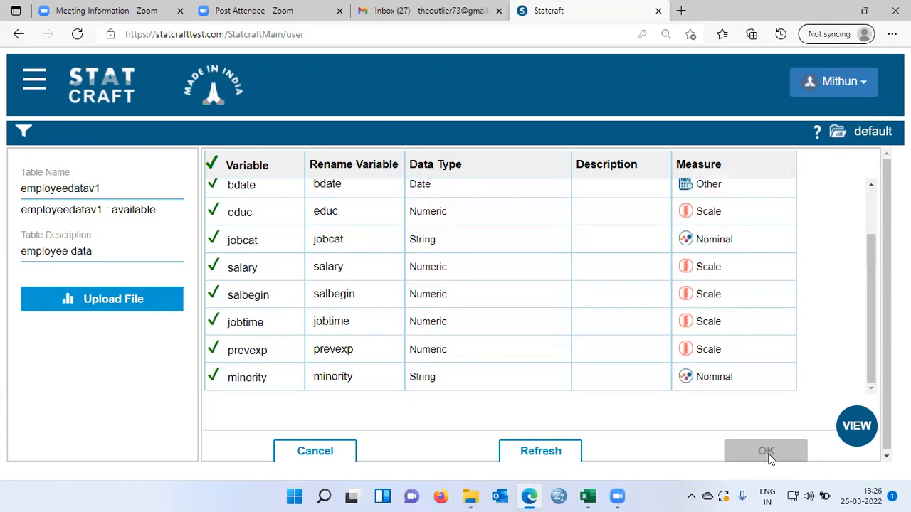
left_click_drag(869, 330, 870, 284)
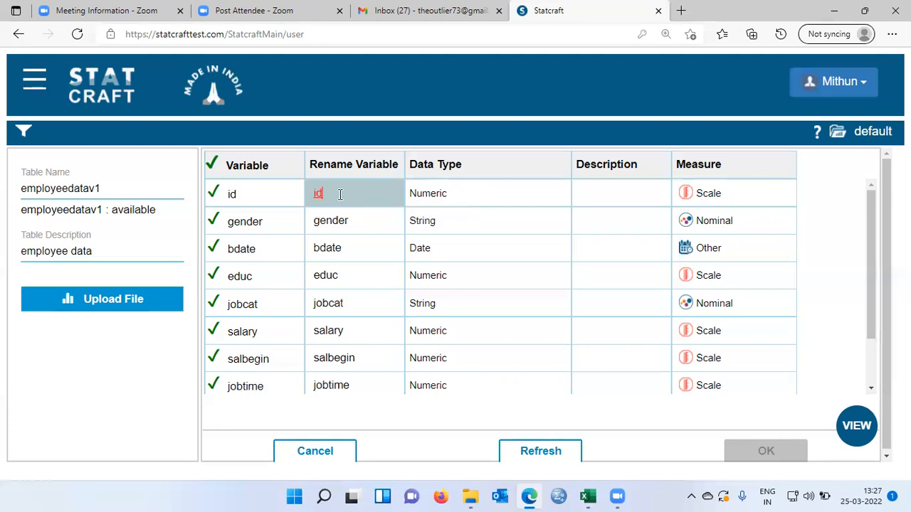
key("BackSpace")
key("BackSpace")
type("emplo")
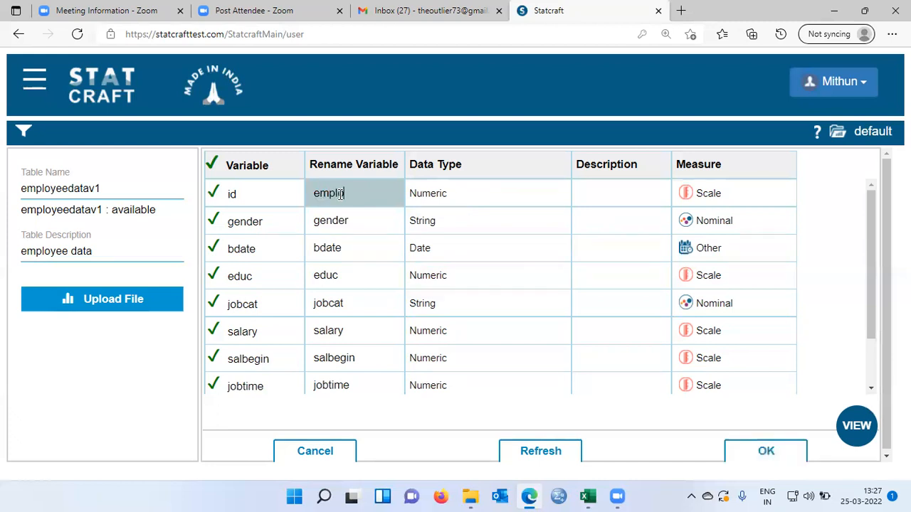
type("d")
left_click(362, 224)
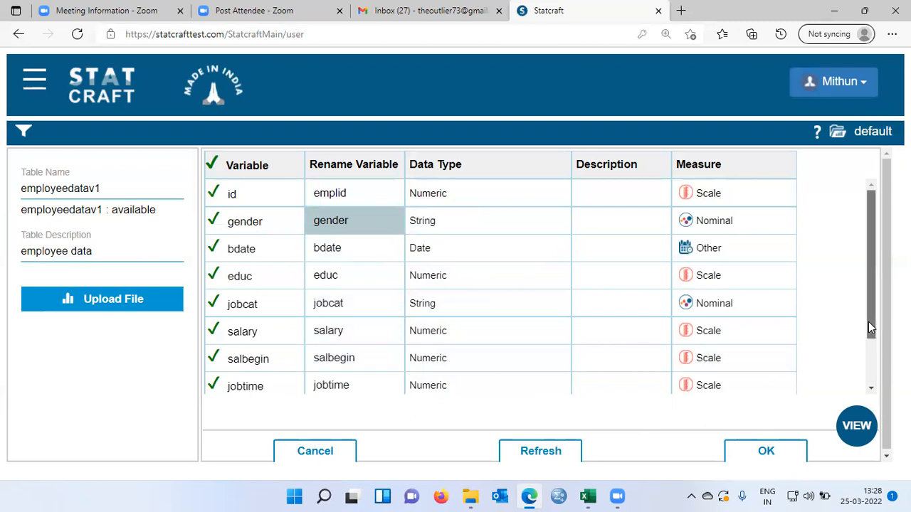
Confirm the variable settings to complete importing the employeedatav1 table.
left_click_drag(870, 326, 870, 377)
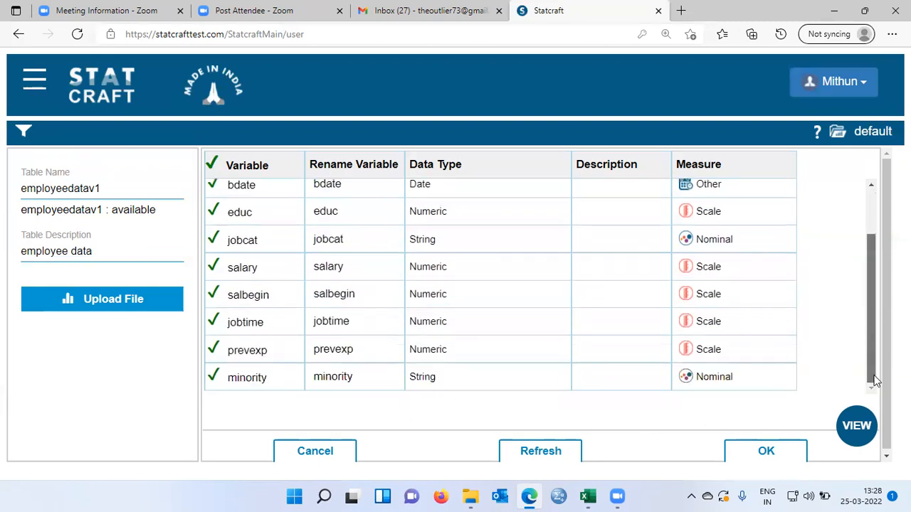
left_click(788, 457)
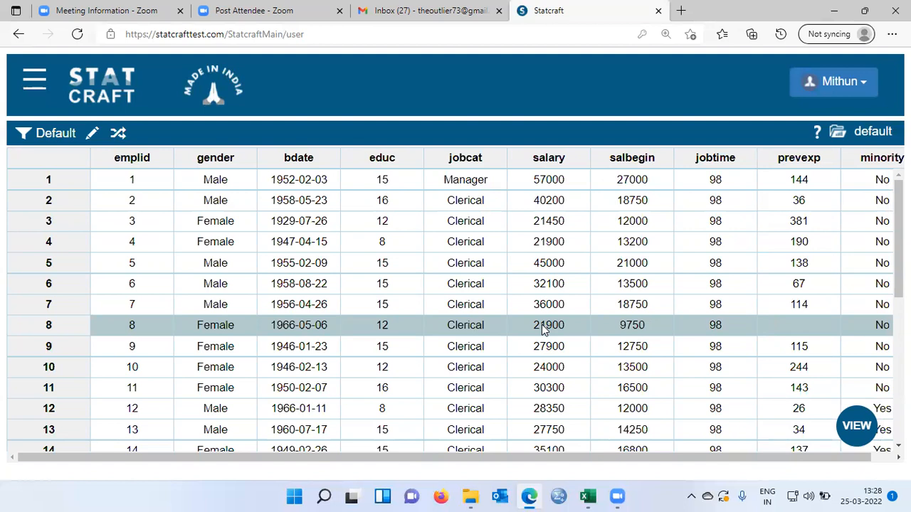
left_click_drag(534, 459, 514, 458)
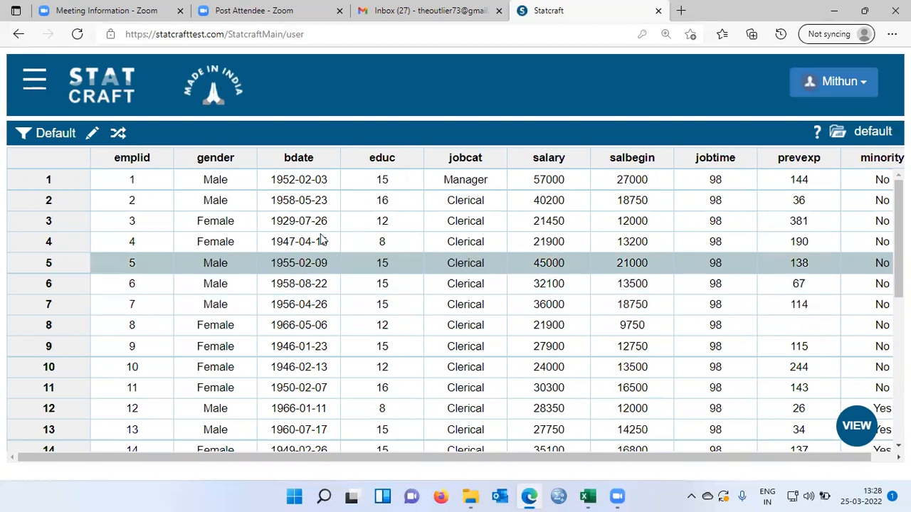
left_click(41, 94)
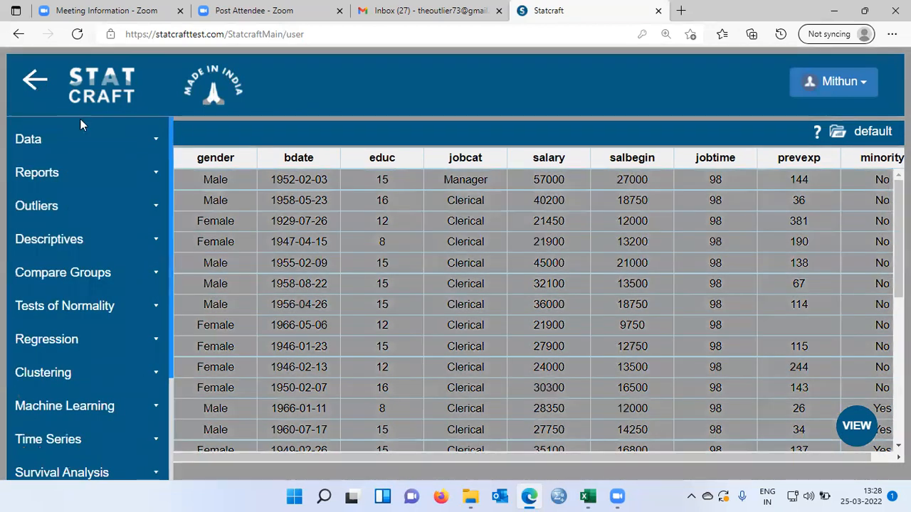
left_click(138, 150)
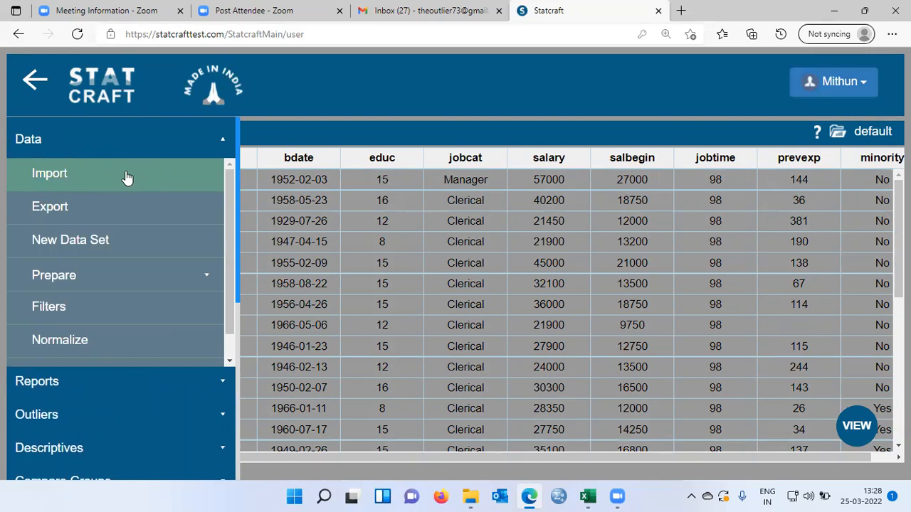
left_click(279, 177)
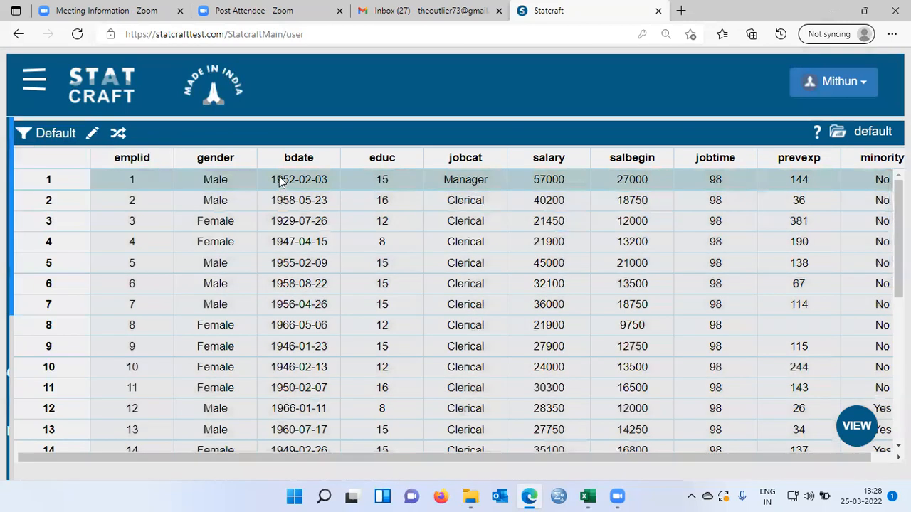